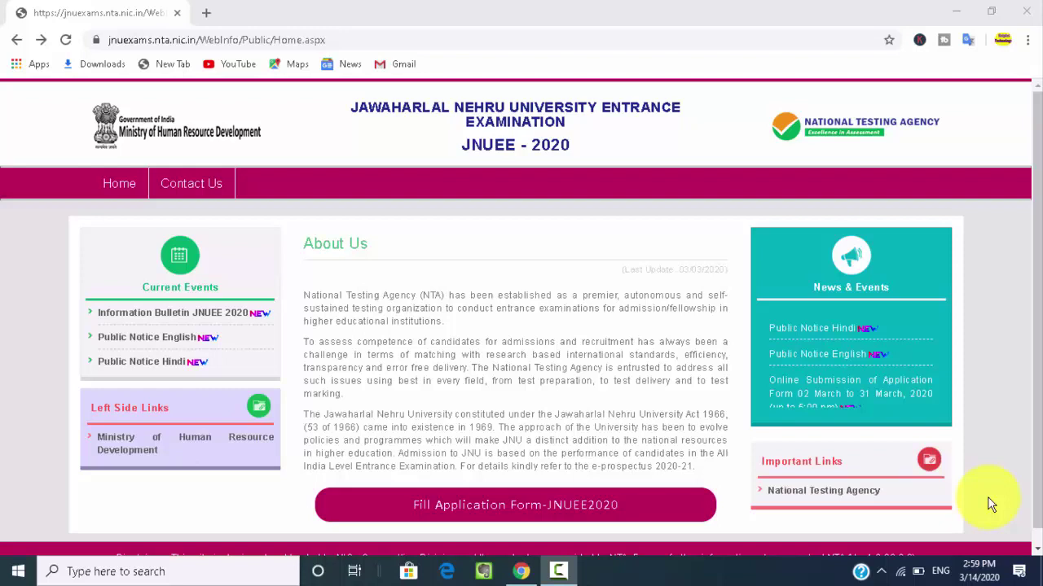
# Open the JNUEE 2020 application form page from the exam home page and go to the registered candidates' sign-in section
pyautogui.moveTo(373, 487); pyautogui.dragTo(652, 537)
pyautogui.click(589, 519)
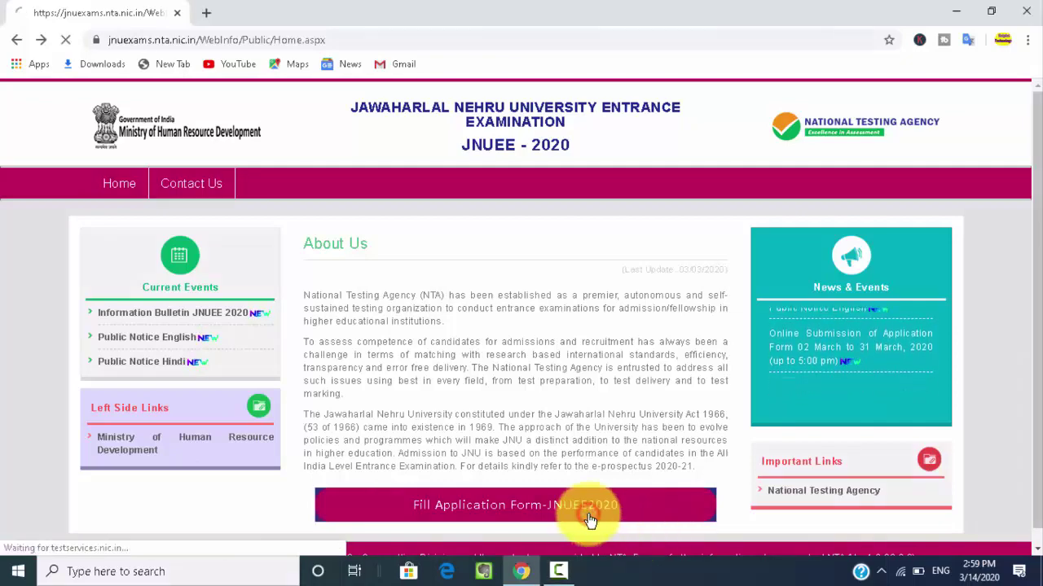
pyautogui.scroll(-2, 1022, 236)
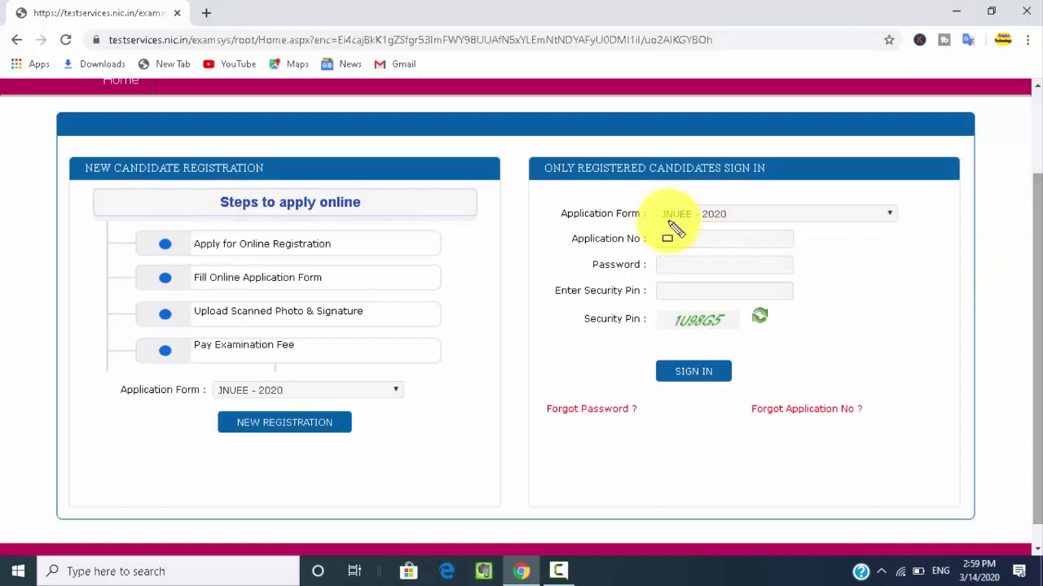
# Review the registered candidates' sign-in fields for application number, password and security pin
pyautogui.moveTo(652, 231); pyautogui.dragTo(766, 249)
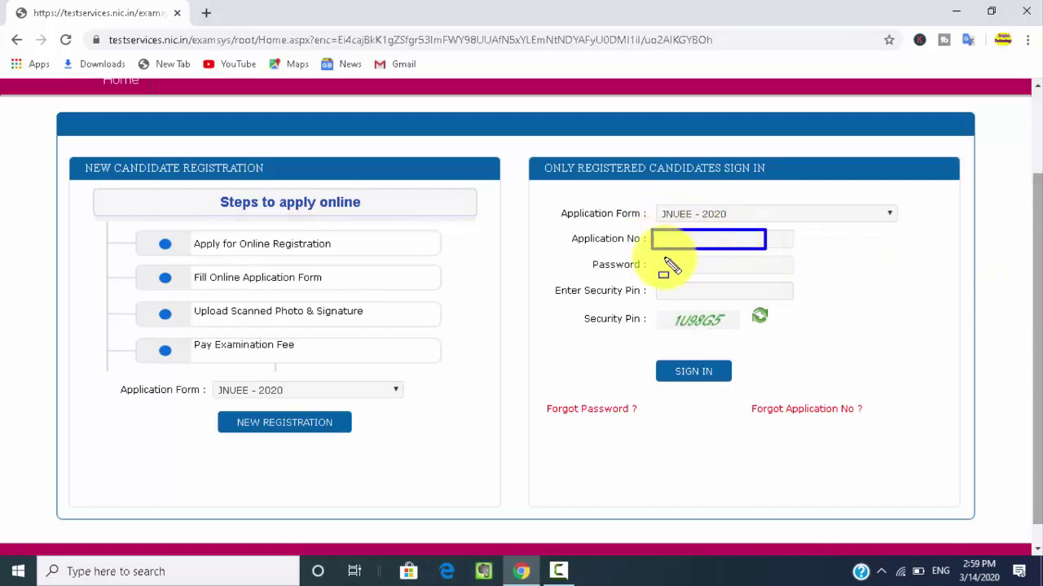
pyautogui.moveTo(656, 259); pyautogui.dragTo(778, 275)
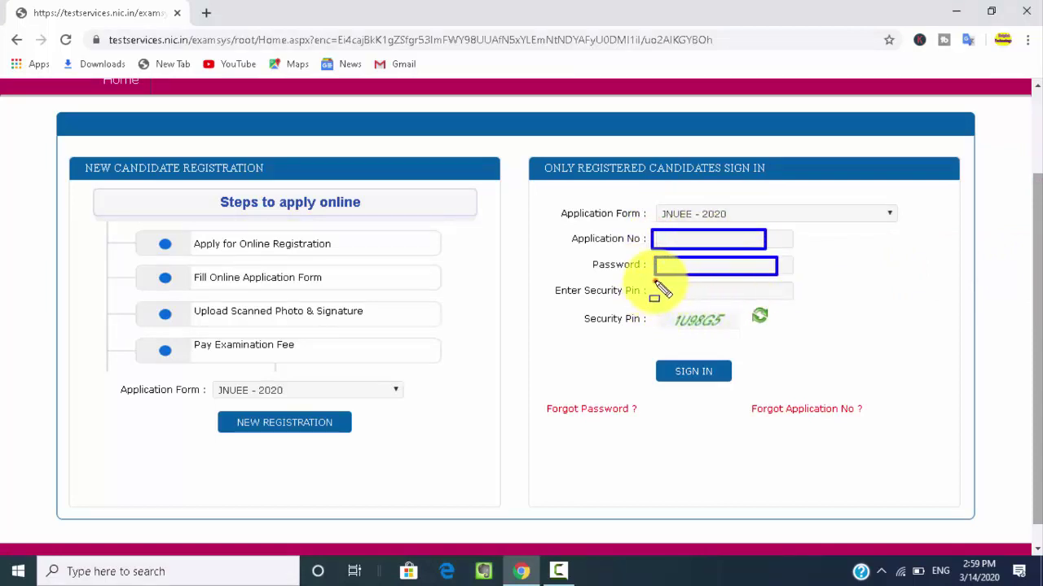
pyautogui.moveTo(654, 283); pyautogui.dragTo(830, 310)
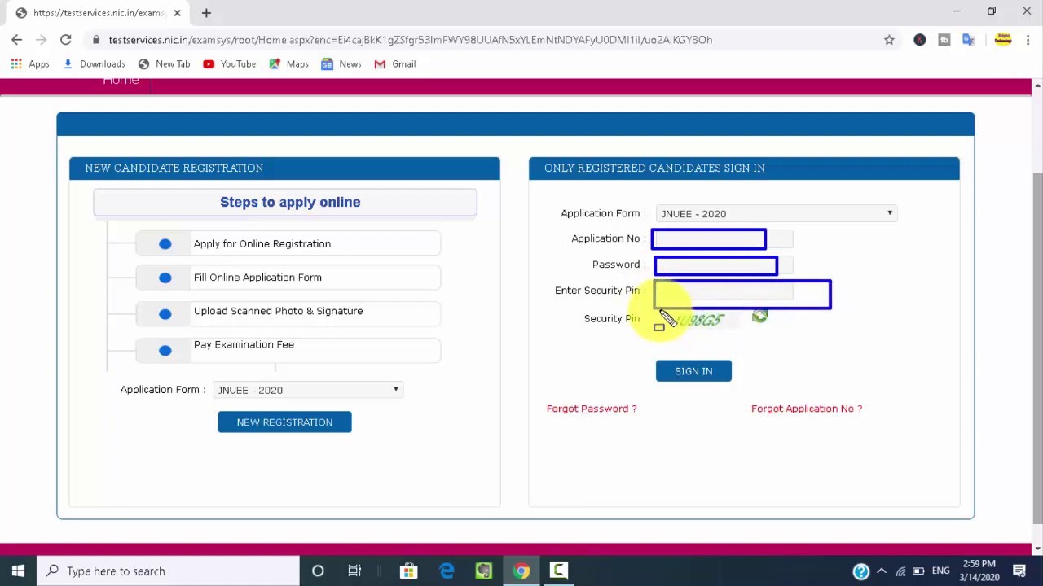
pyautogui.moveTo(664, 311)
pyautogui.mouseDown()
pyautogui.moveTo(739, 326)
pyautogui.moveTo(664, 310)
pyautogui.moveTo(759, 310)
pyautogui.moveTo(648, 307)
pyautogui.mouseUp()
pyautogui.moveTo(645, 356); pyautogui.dragTo(647, 371)
pyautogui.moveTo(762, 394); pyautogui.dragTo(776, 397)
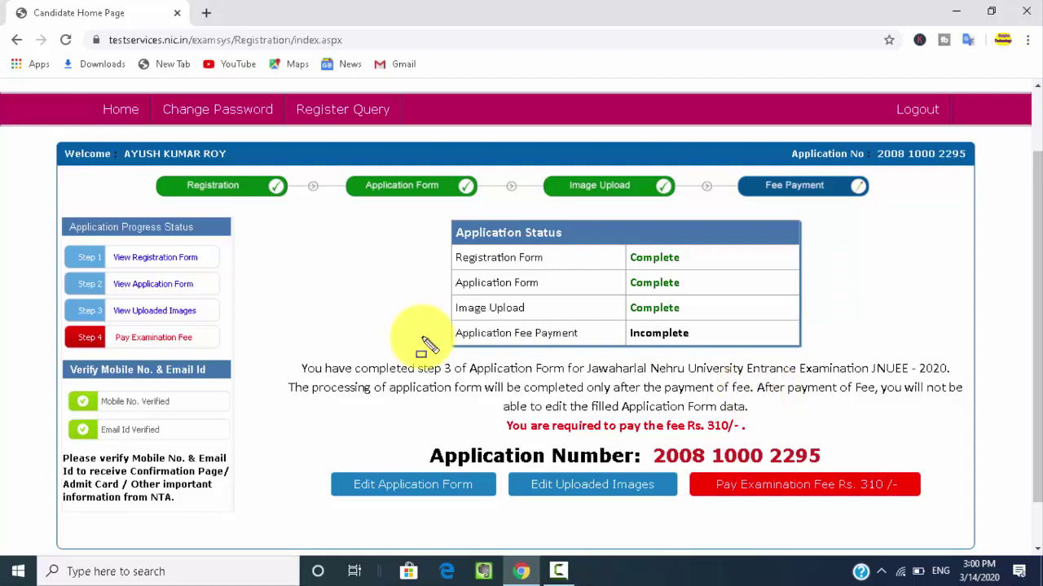
# Review the verification status and the editing options on the candidate home page, and open the application form for editing
pyautogui.moveTo(65, 362); pyautogui.dragTo(236, 391)
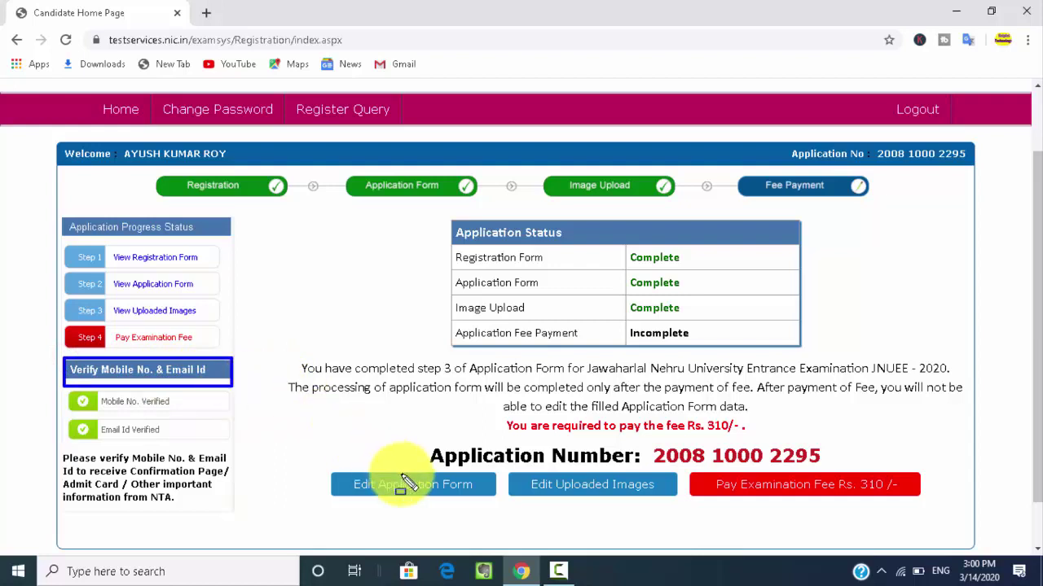
pyautogui.moveTo(346, 466); pyautogui.dragTo(479, 513)
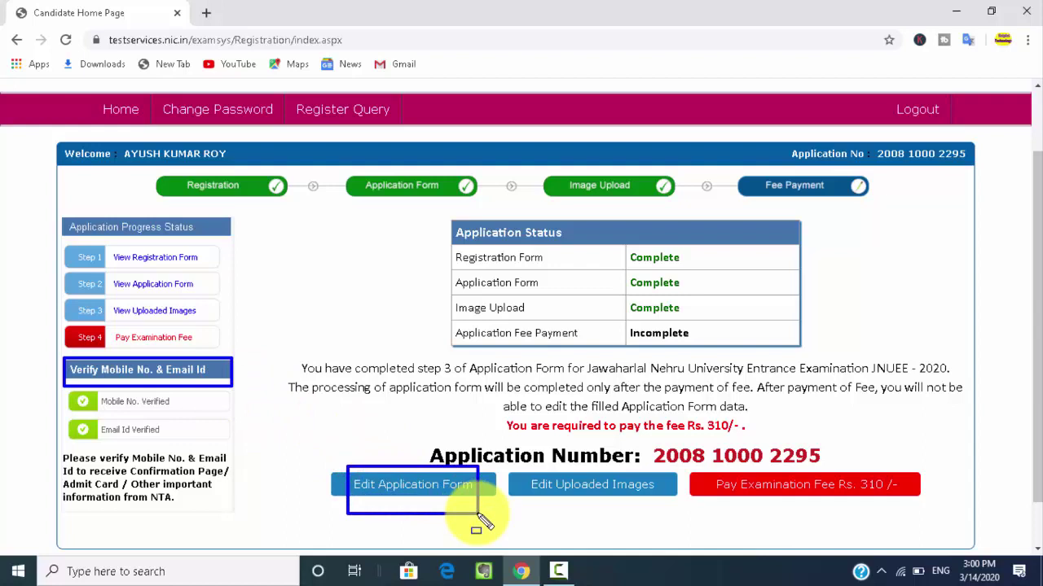
pyautogui.moveTo(480, 515); pyautogui.dragTo(482, 517)
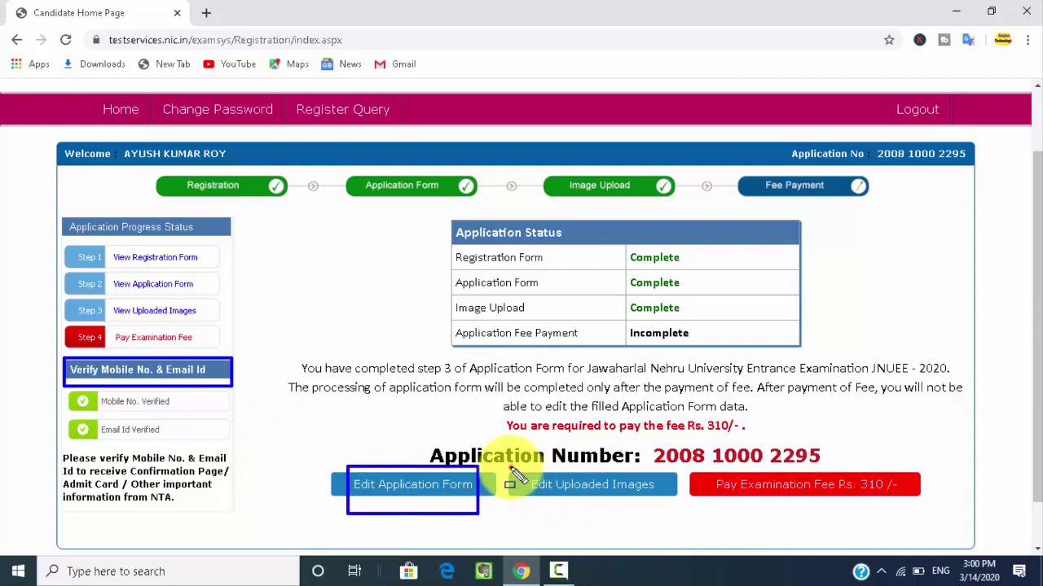
pyautogui.moveTo(509, 469)
pyautogui.mouseDown()
pyautogui.moveTo(624, 506)
pyautogui.moveTo(674, 502)
pyautogui.mouseUp()
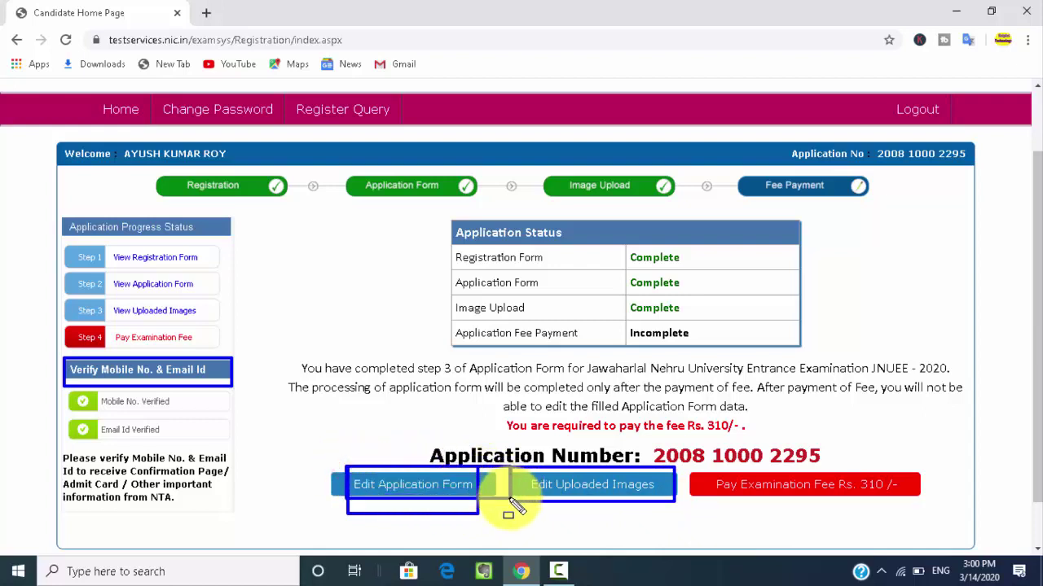
pyautogui.press('Escape')
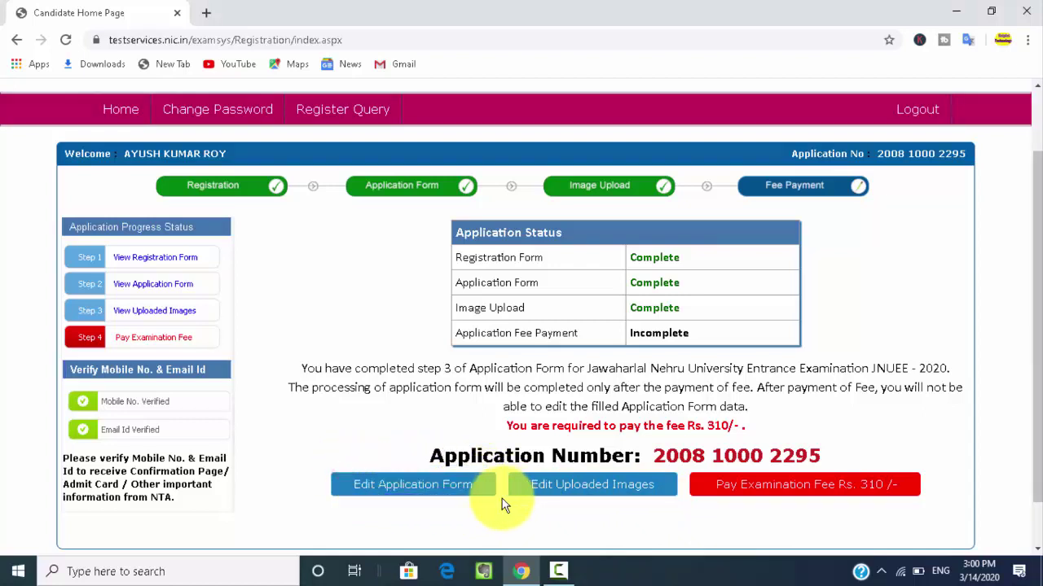
pyautogui.click(460, 496)
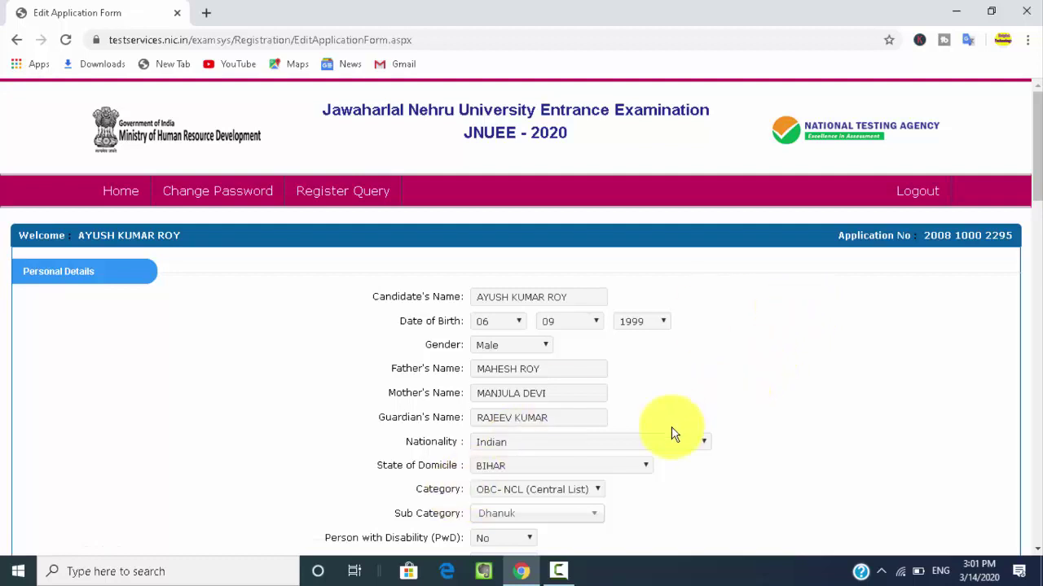
# Review the candidate's personal details, the sub category options and the first-choice exam city in the application form
pyautogui.click(588, 520)
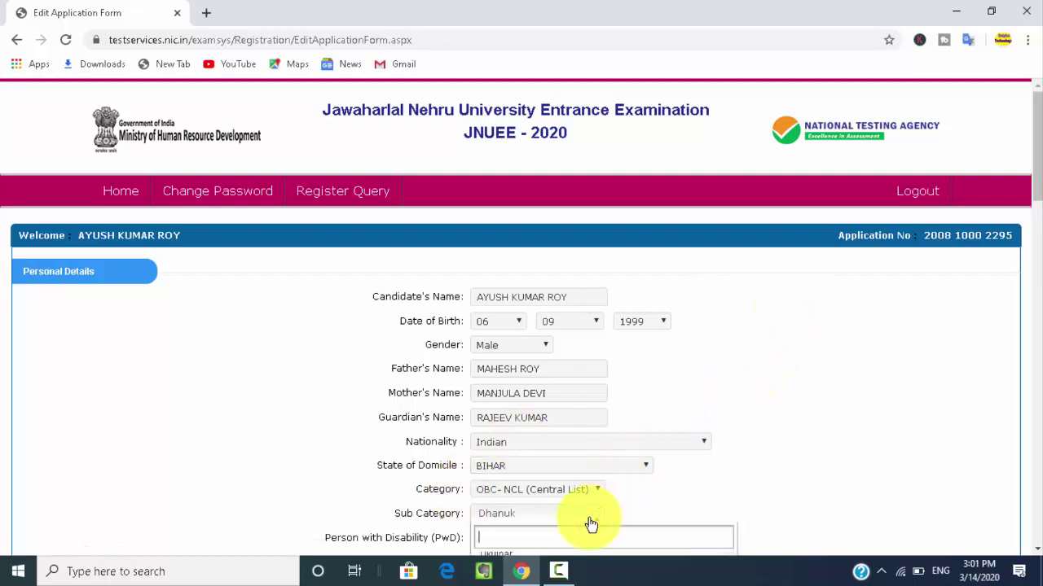
pyautogui.click(574, 303)
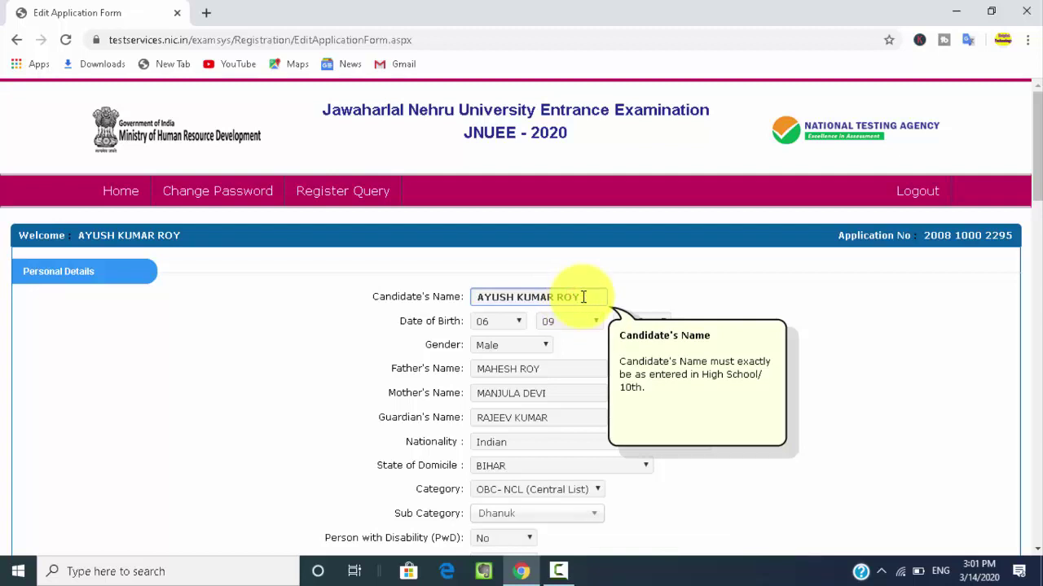
pyautogui.scroll(-10, 768, 279)
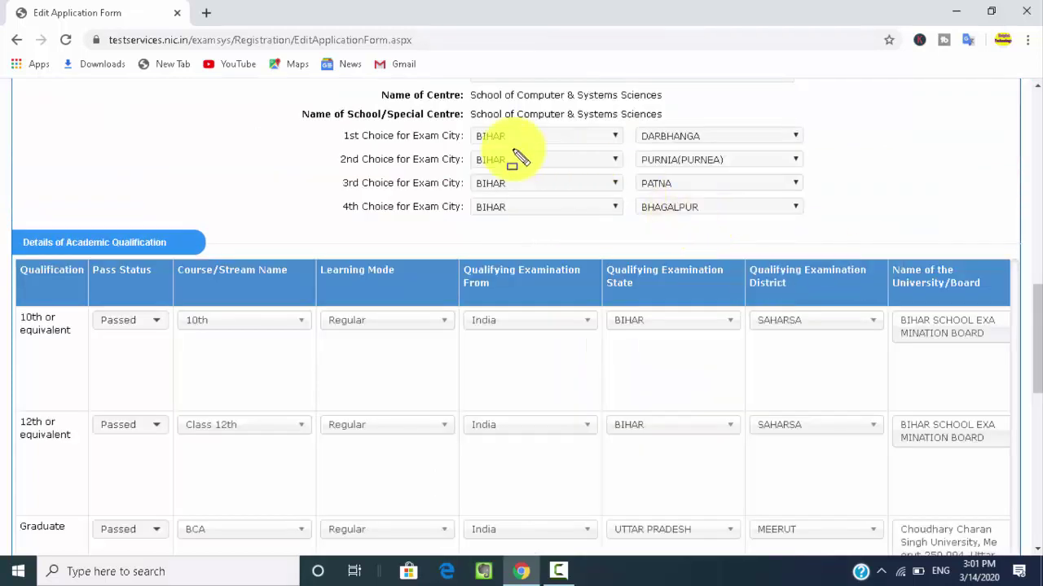
pyautogui.moveTo(470, 126)
pyautogui.mouseDown()
pyautogui.moveTo(619, 139)
pyautogui.moveTo(633, 149)
pyautogui.moveTo(814, 146)
pyautogui.mouseUp()
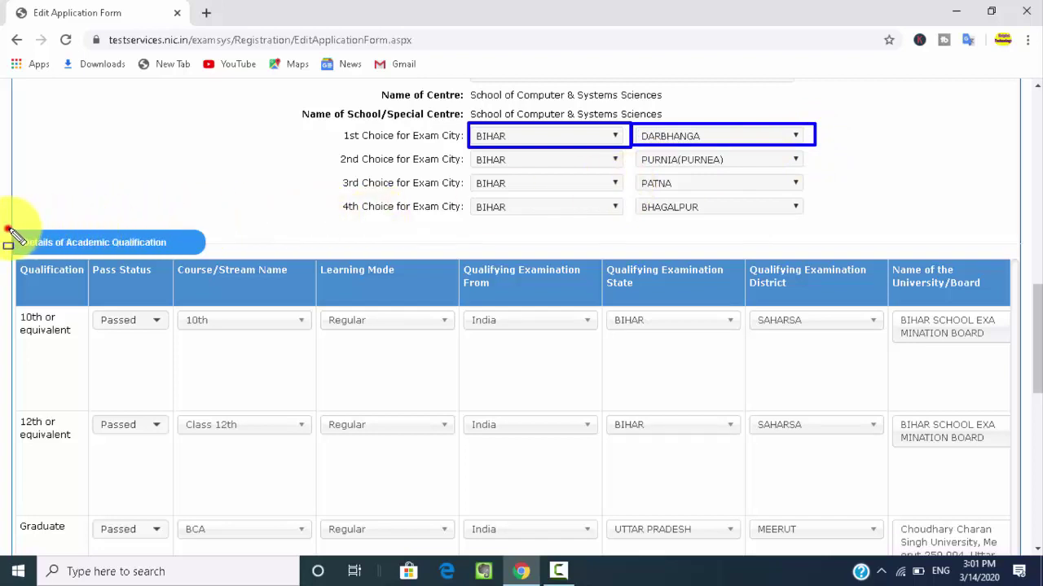
# Examine the academic qualification table across all its columns for the 10th, 12th, Graduate and Any Other rows
pyautogui.moveTo(6, 228); pyautogui.dragTo(213, 252)
pyautogui.moveTo(10, 305); pyautogui.dragTo(77, 339)
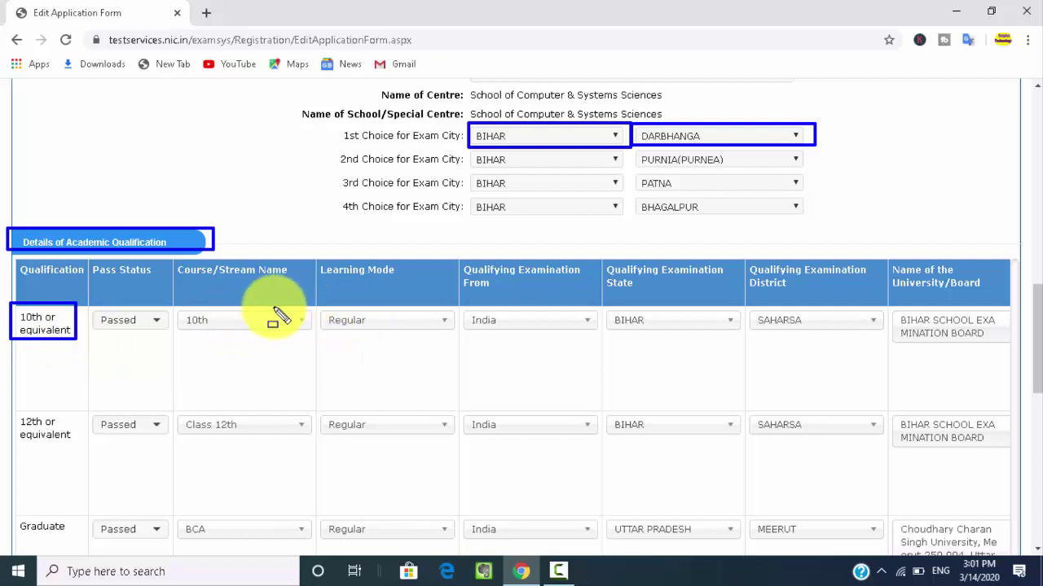
pyautogui.moveTo(177, 305); pyautogui.dragTo(319, 343)
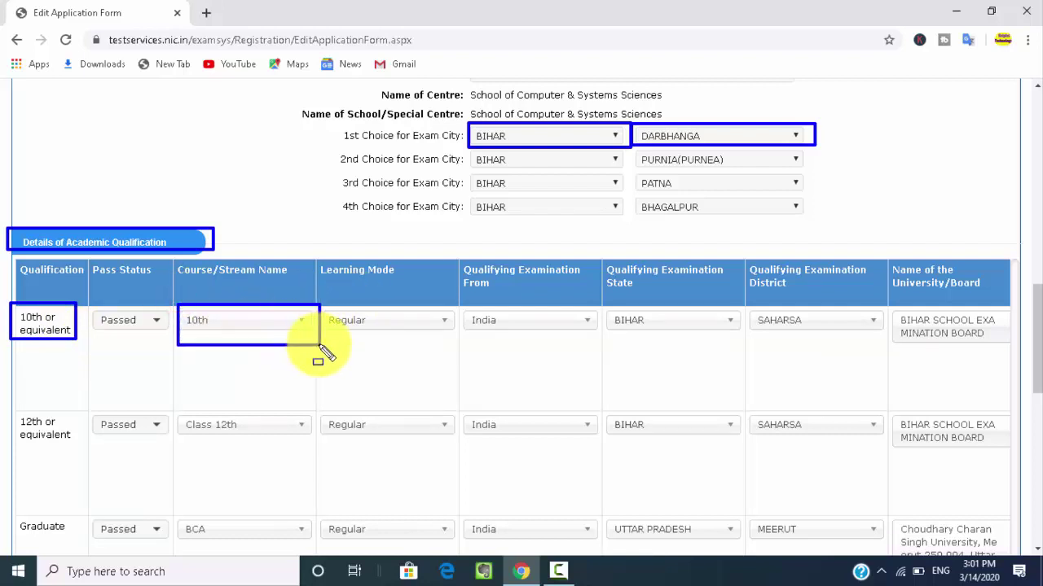
pyautogui.press('Escape')
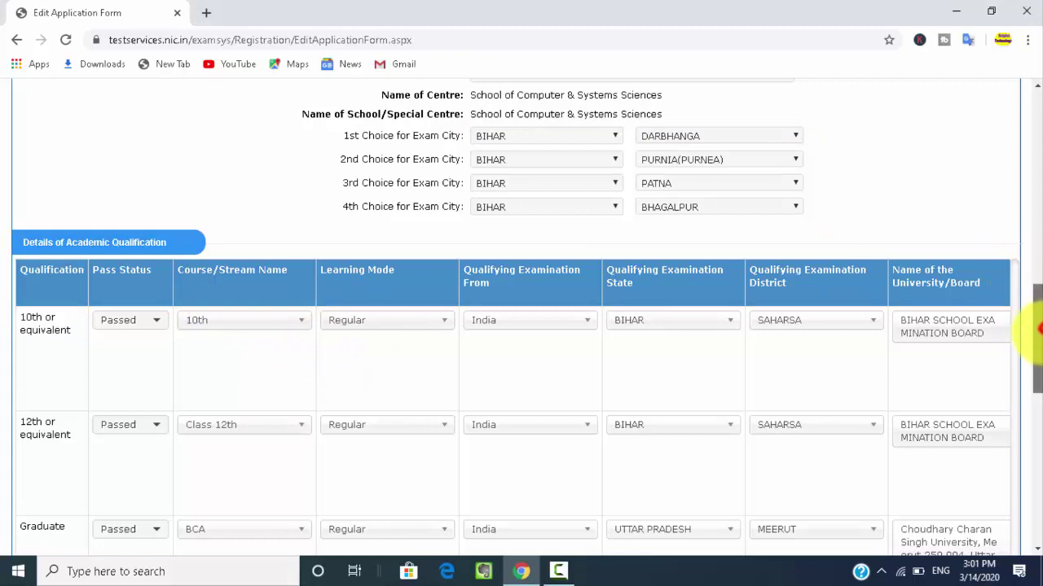
pyautogui.moveTo(1036, 326); pyautogui.dragTo(1036, 368)
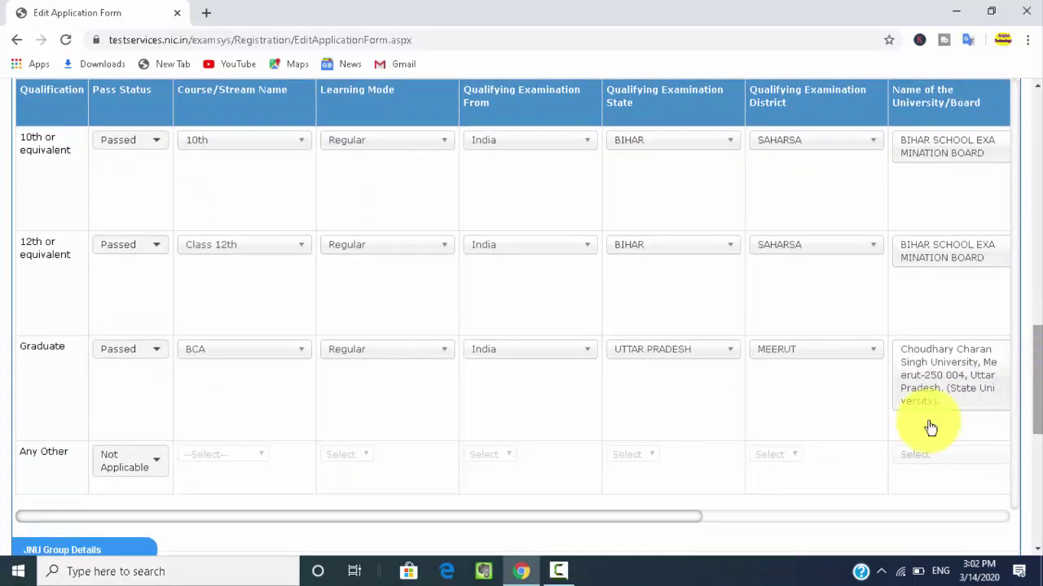
pyautogui.moveTo(668, 524); pyautogui.dragTo(998, 560)
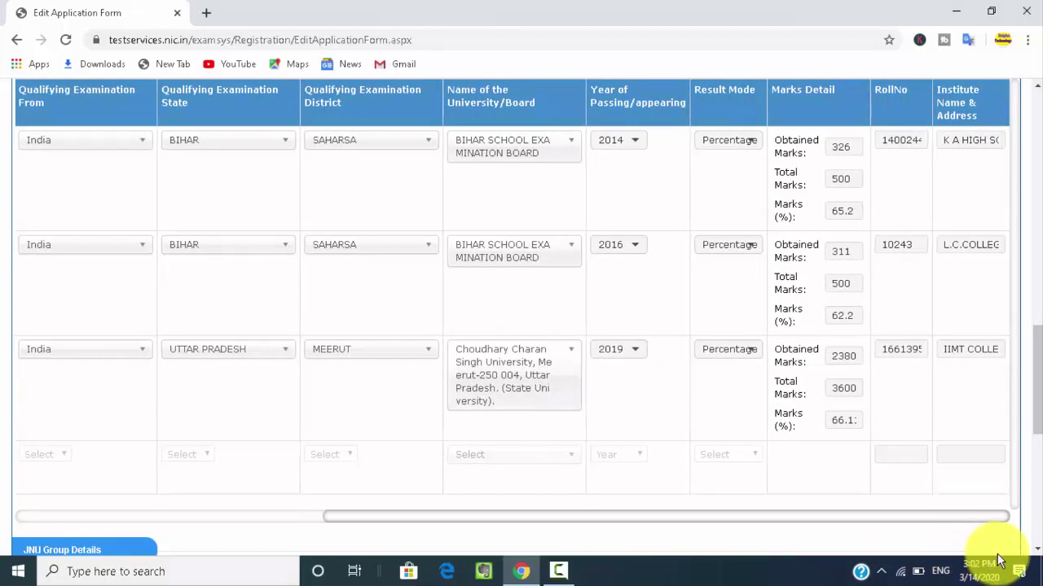
pyautogui.click(889, 137)
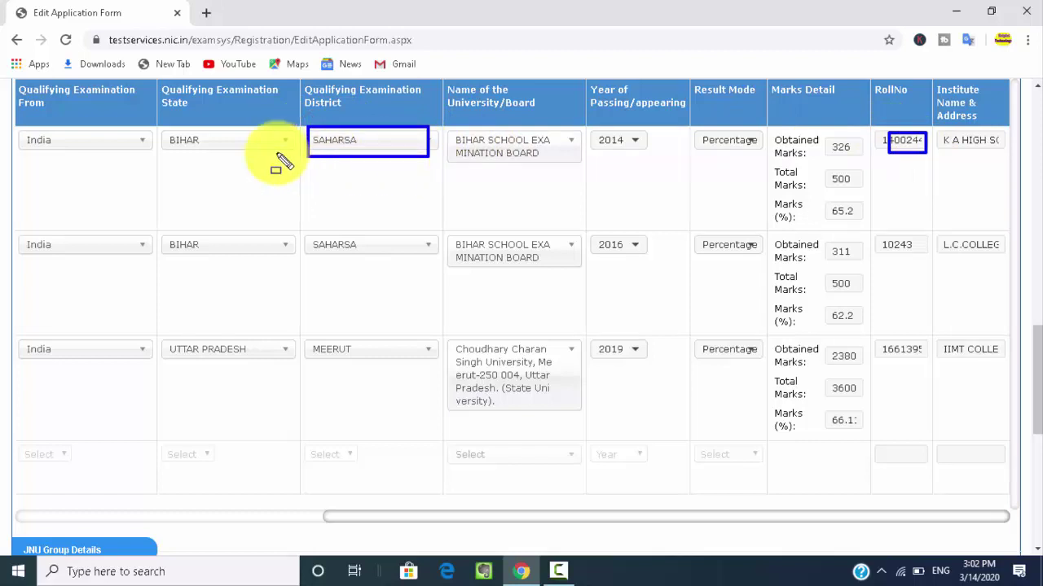
pyautogui.moveTo(460, 514); pyautogui.dragTo(104, 511)
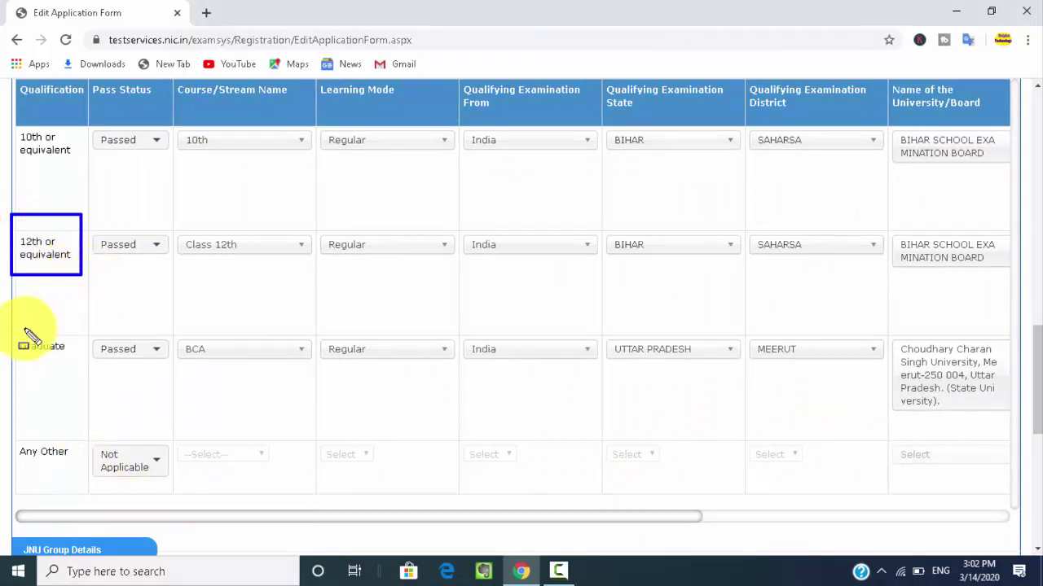
pyautogui.moveTo(4, 336); pyautogui.dragTo(134, 367)
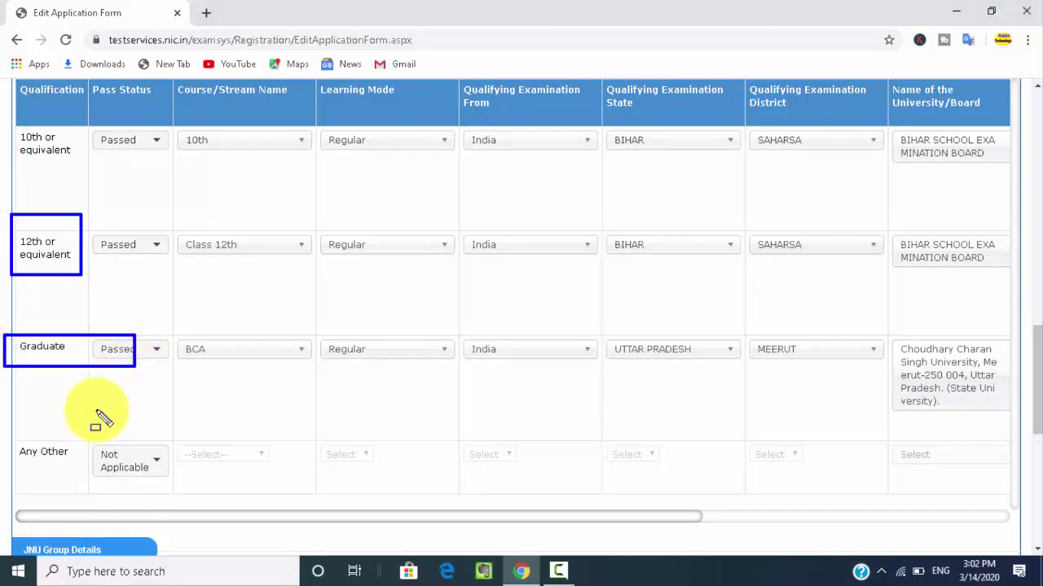
pyautogui.moveTo(13, 438); pyautogui.dragTo(75, 467)
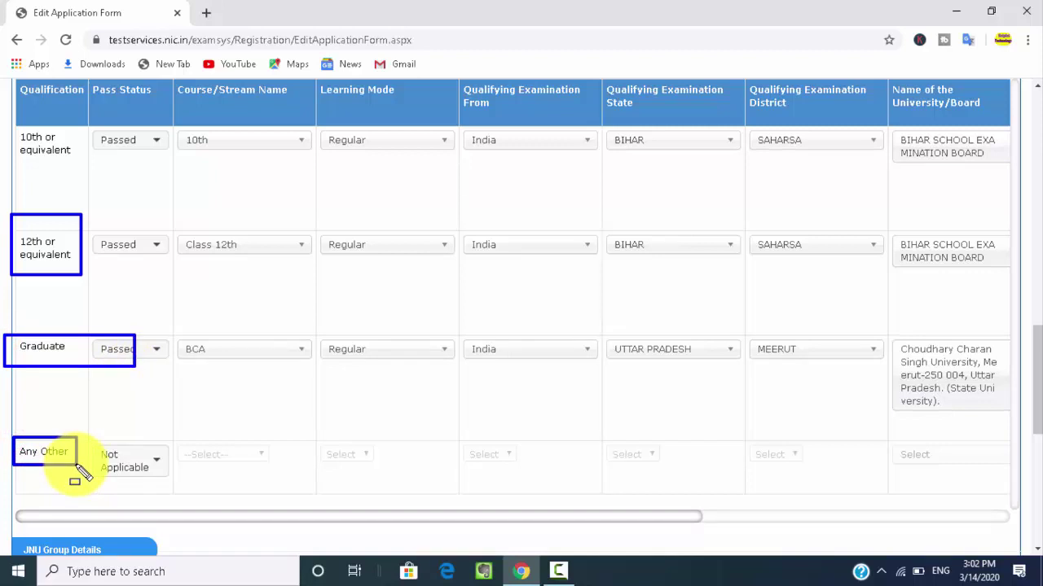
pyautogui.press('Escape')
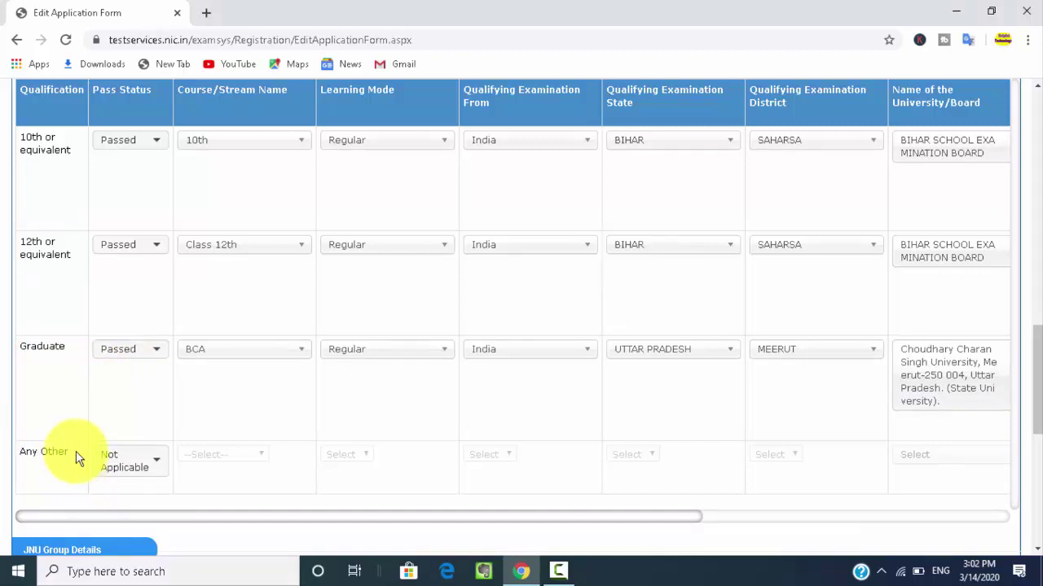
# Look through the pass status, course and learning mode options for the Graduate qualification without changing them
pyautogui.click(151, 353)
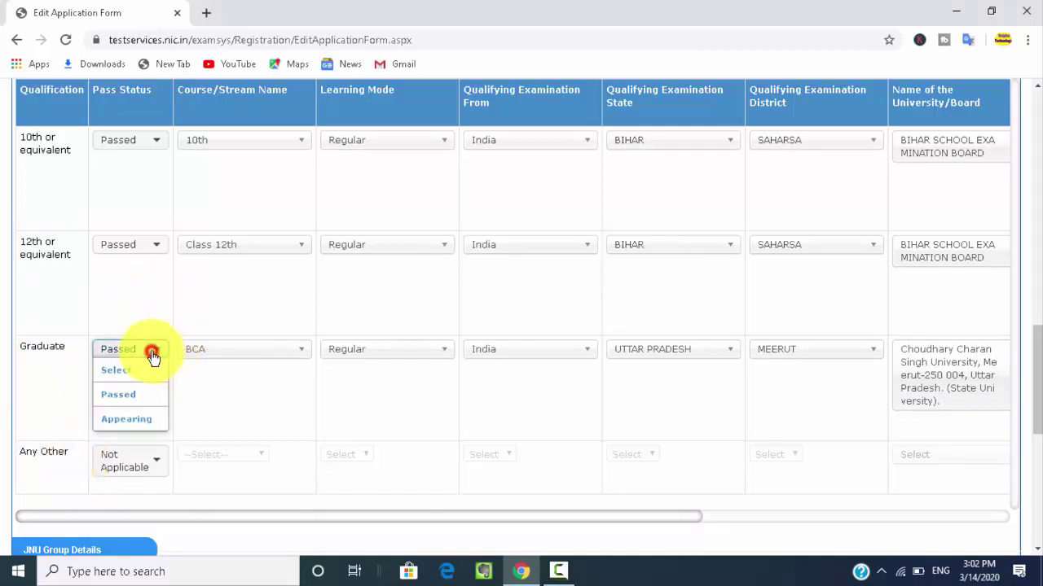
pyautogui.click(247, 354)
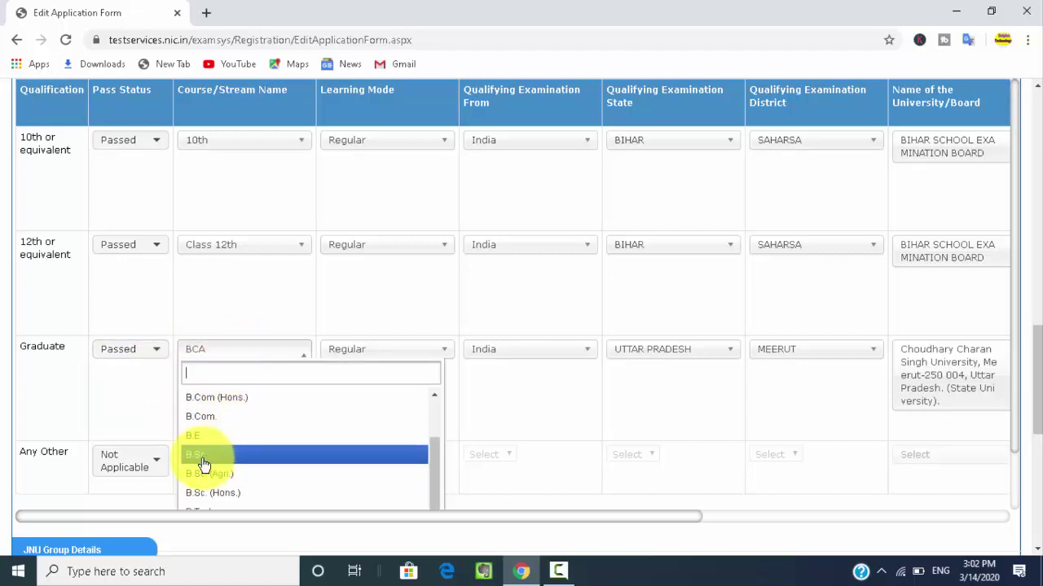
pyautogui.click(396, 357)
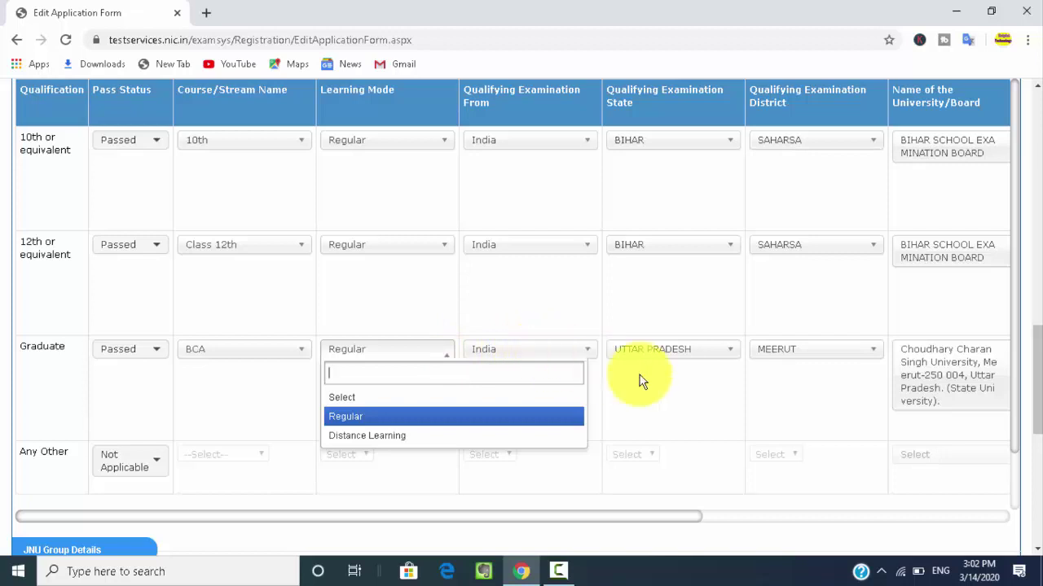
pyautogui.click(691, 405)
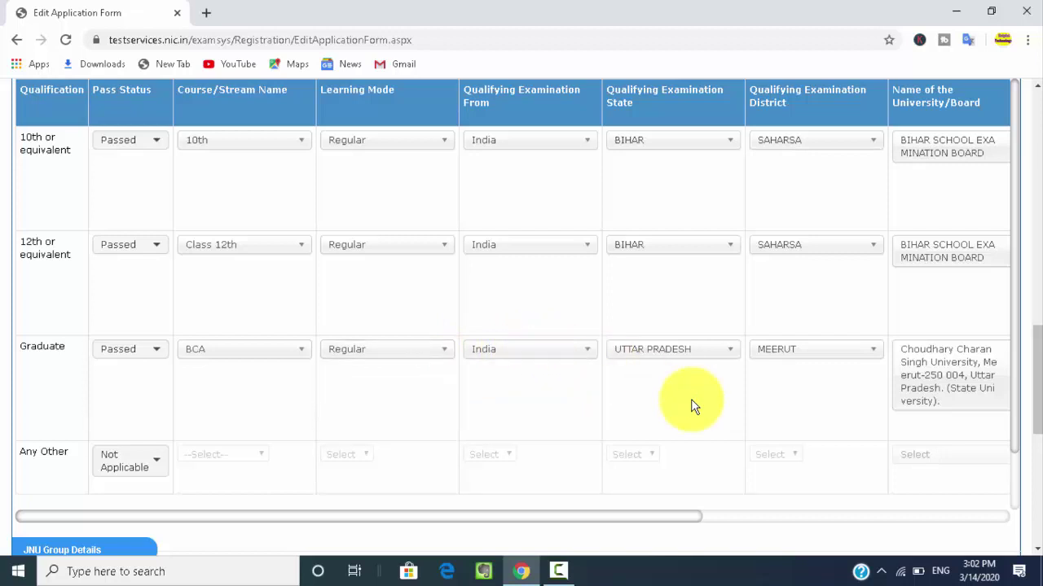
# Enter the displayed security pin in the case-sensitive security pin field at the end of the application form
pyautogui.click(1038, 379)
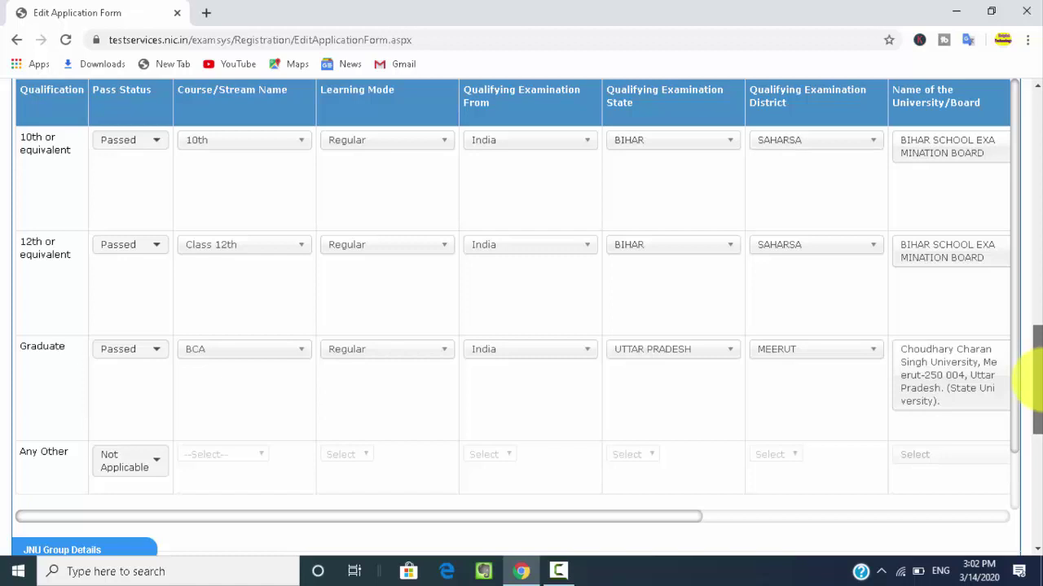
pyautogui.moveTo(1036, 379); pyautogui.dragTo(1025, 478)
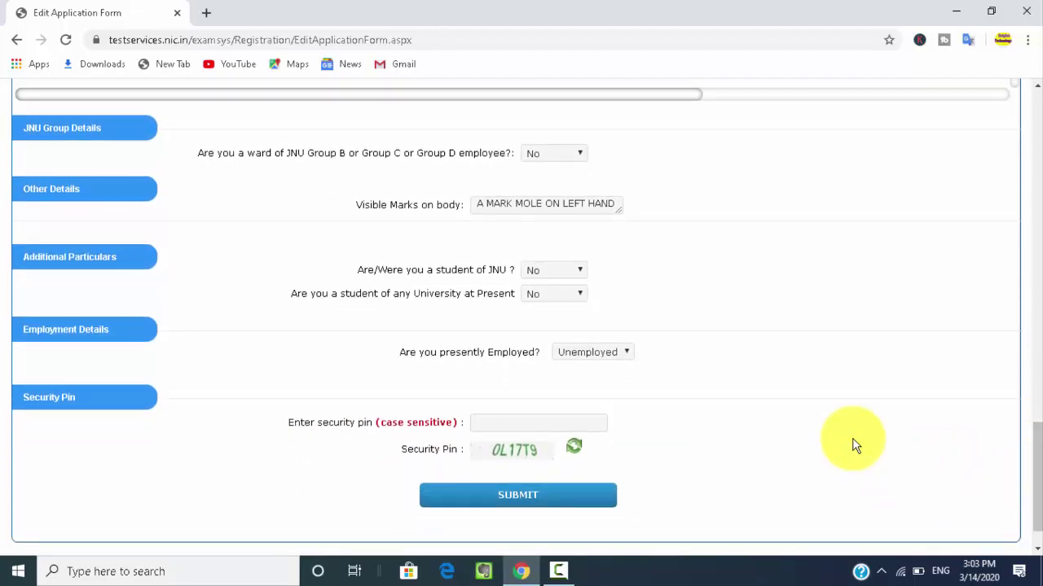
pyautogui.moveTo(1033, 448); pyautogui.dragTo(1031, 489)
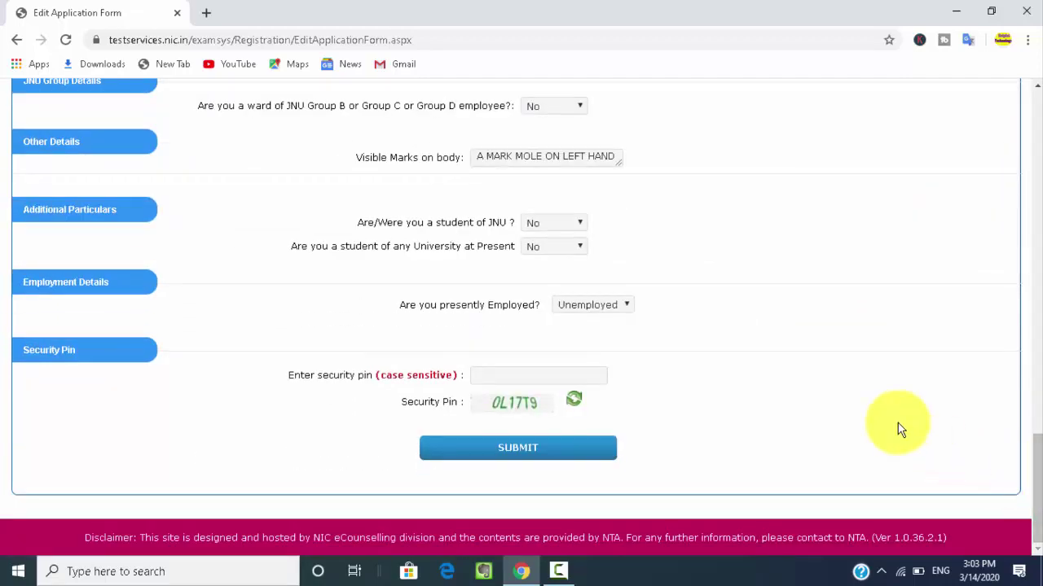
pyautogui.moveTo(489, 393); pyautogui.dragTo(549, 417)
pyautogui.moveTo(467, 365)
pyautogui.mouseDown()
pyautogui.moveTo(744, 407)
pyautogui.moveTo(733, 404)
pyautogui.mouseUp()
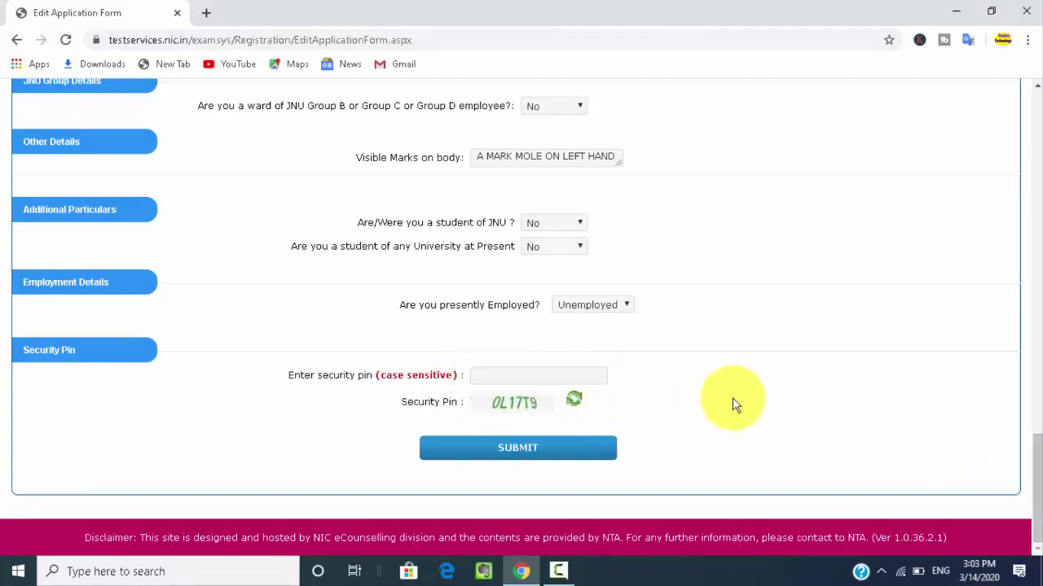
pyautogui.click(496, 373)
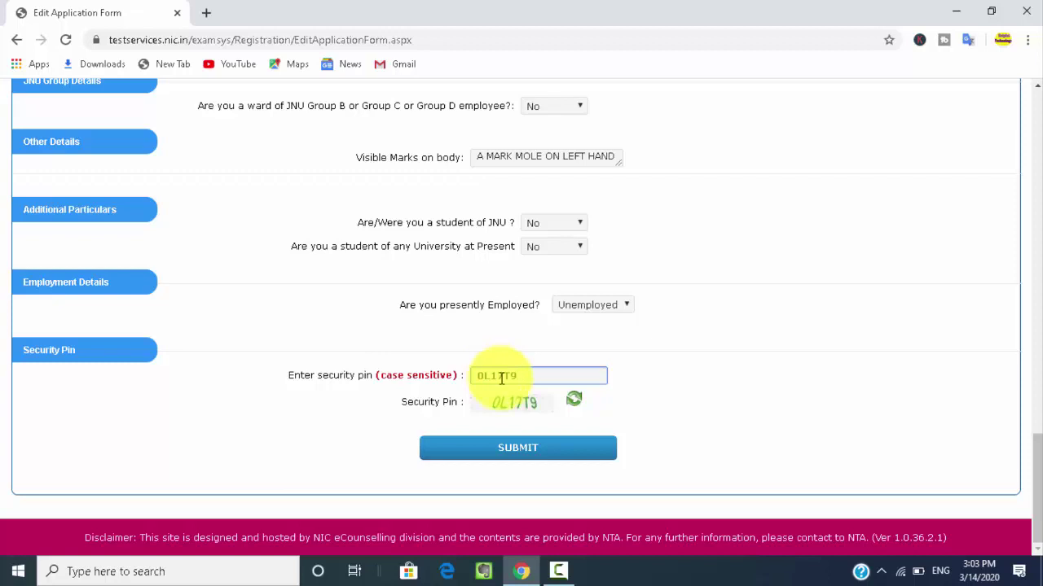
# Submit the edited application form and dismiss the review page notice
pyautogui.click(531, 456)
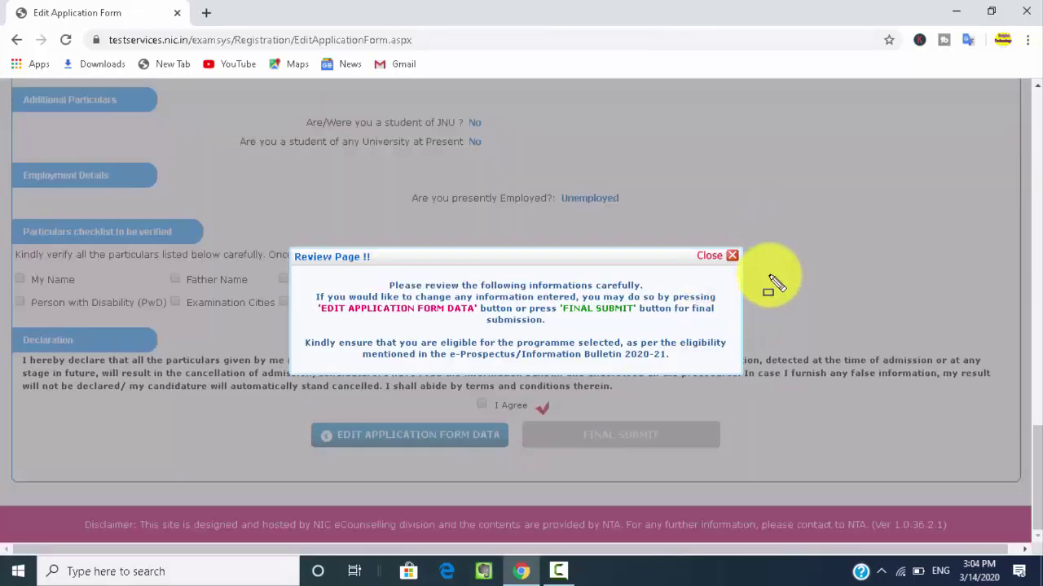
pyautogui.moveTo(683, 243); pyautogui.dragTo(791, 286)
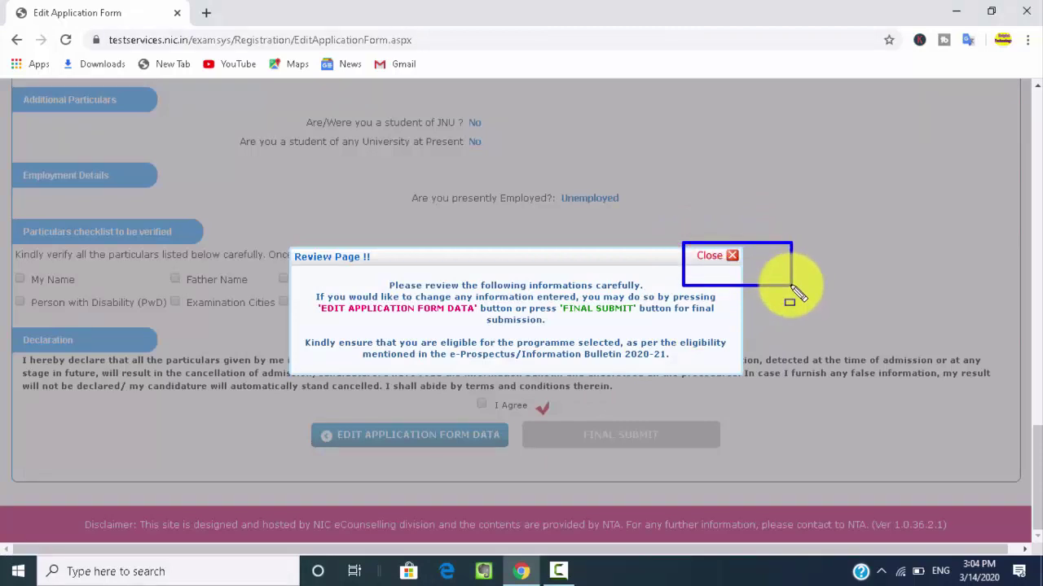
pyautogui.click(716, 257)
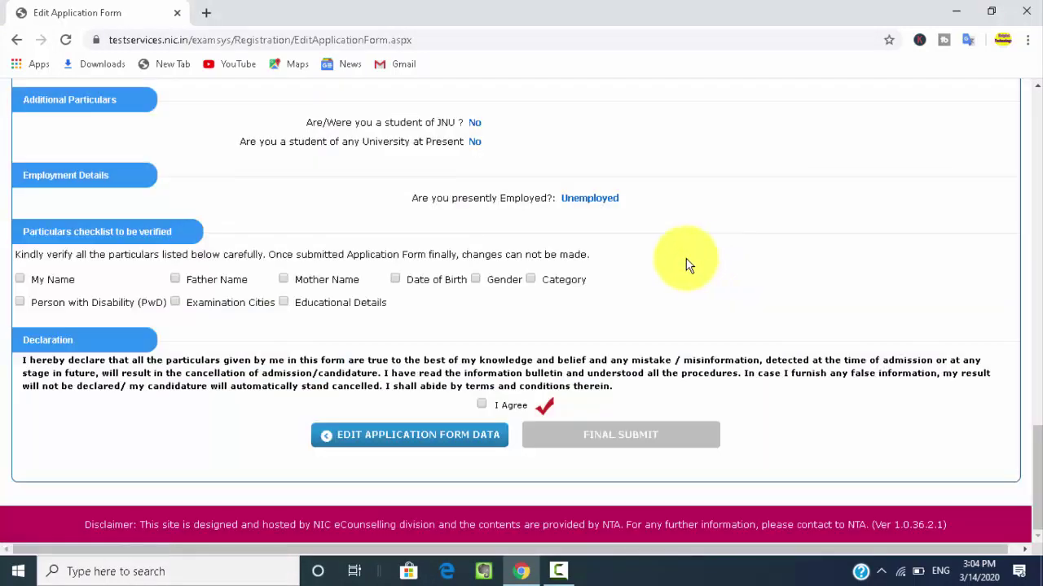
# Mark My Name and Father Name as verified in the particulars checklist, and go through the remaining particulars up to Educational Details
pyautogui.click(19, 279)
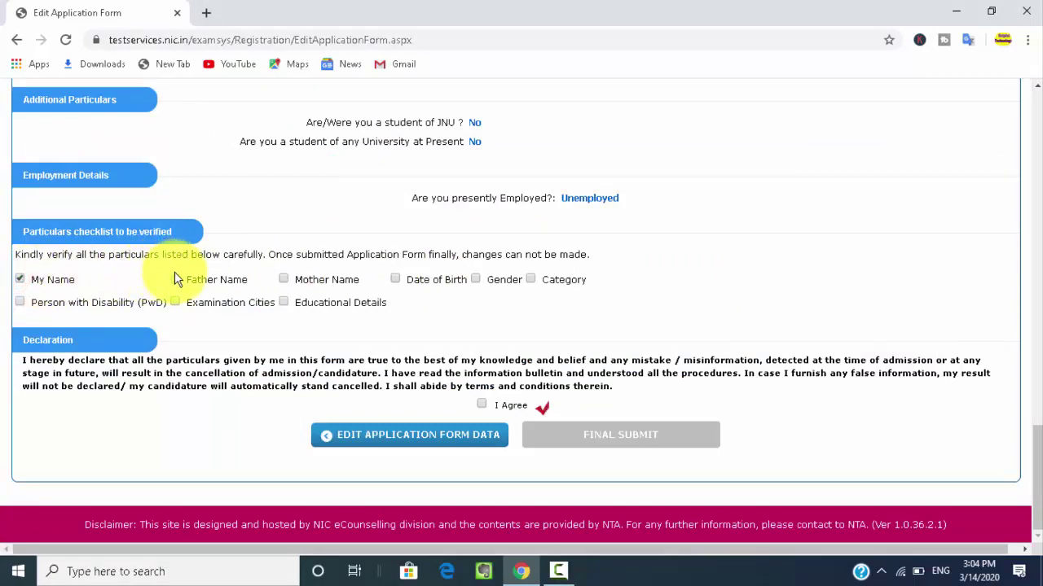
pyautogui.click(175, 279)
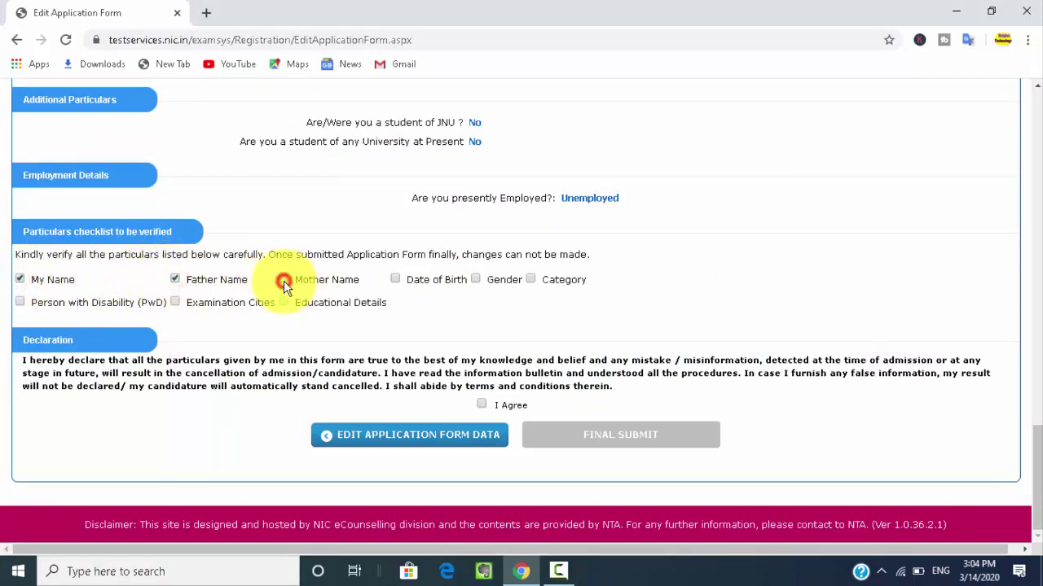
pyautogui.click(395, 280)
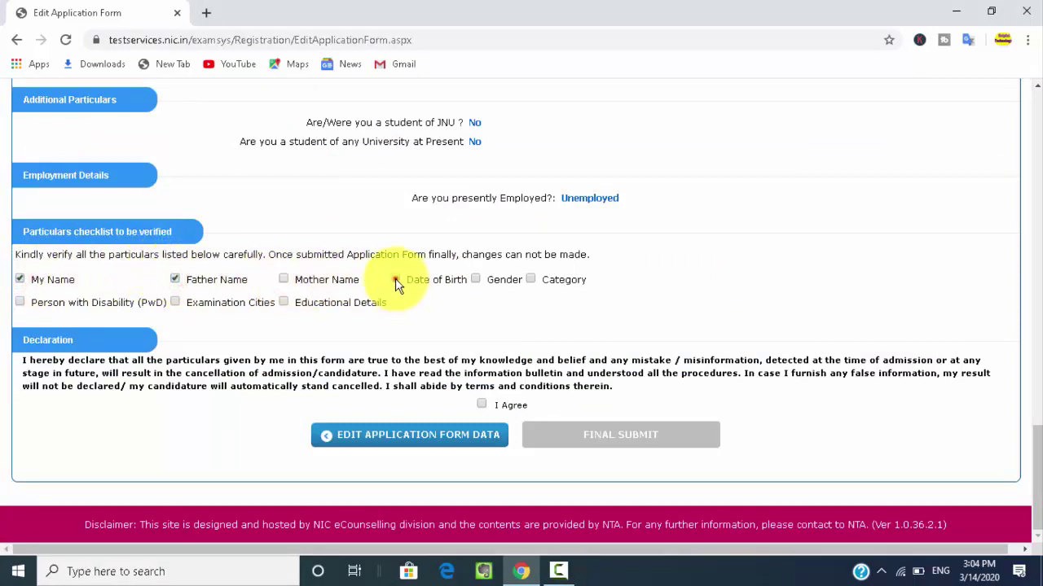
pyautogui.click(475, 279)
pyautogui.click(531, 279)
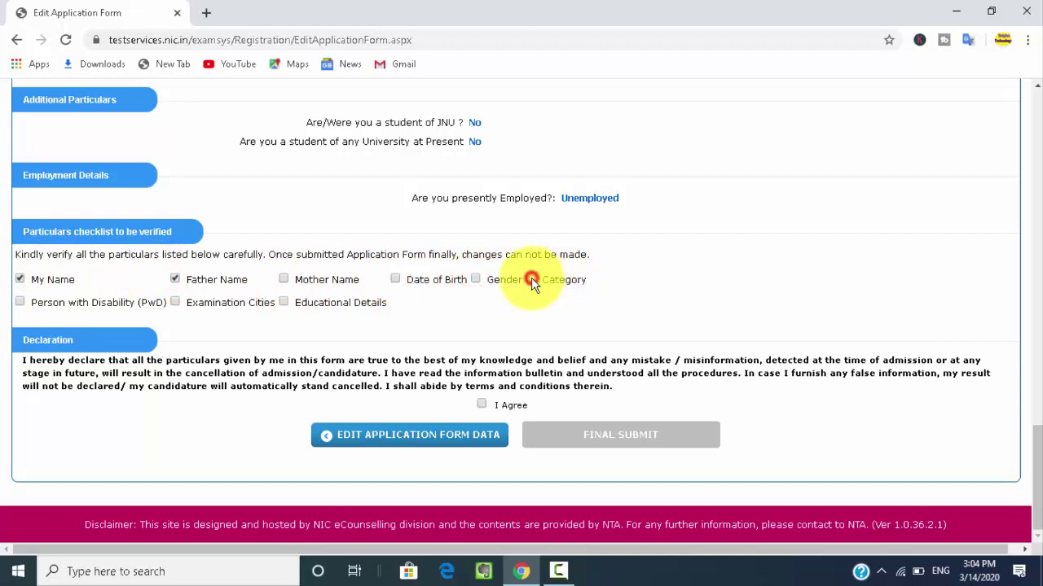
pyautogui.click(19, 302)
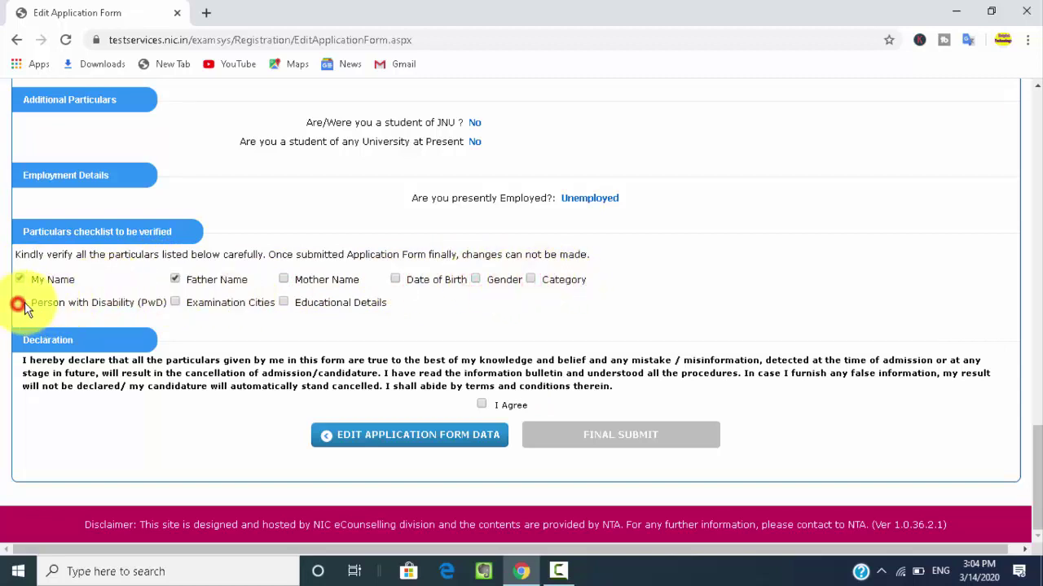
pyautogui.click(176, 302)
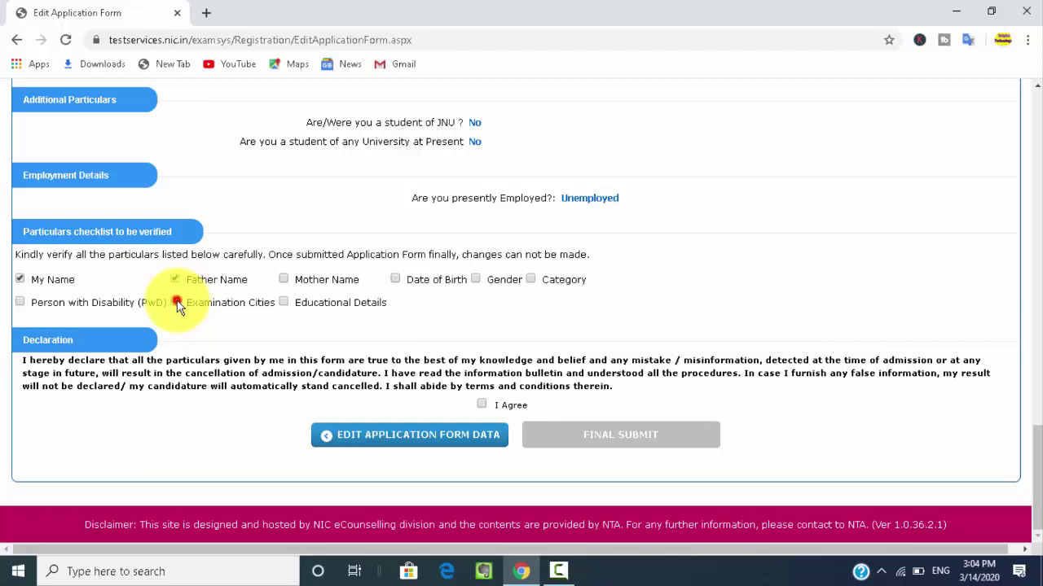
pyautogui.click(283, 303)
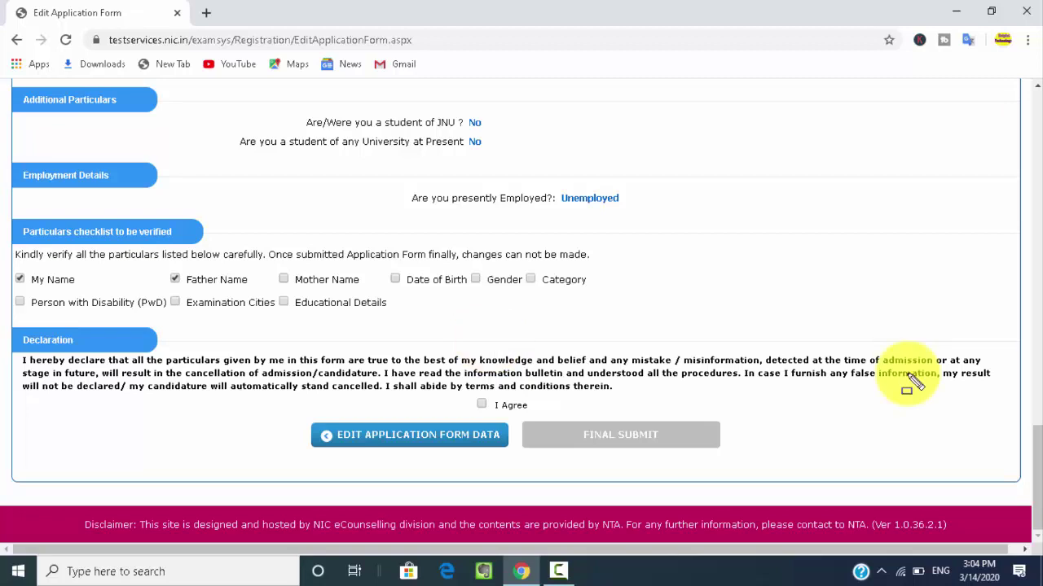
pyautogui.click(332, 481)
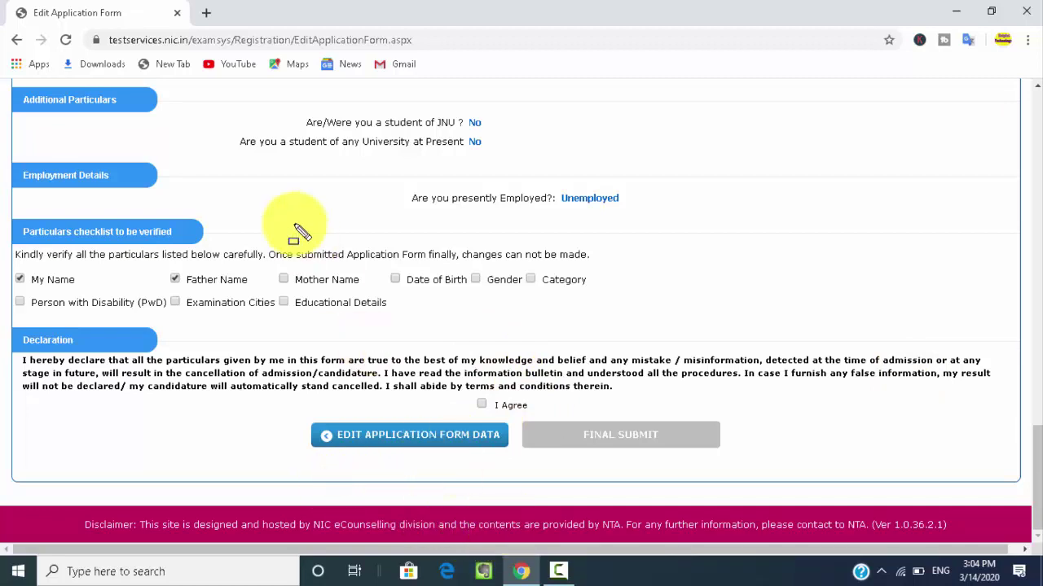
pyautogui.click(165, 103)
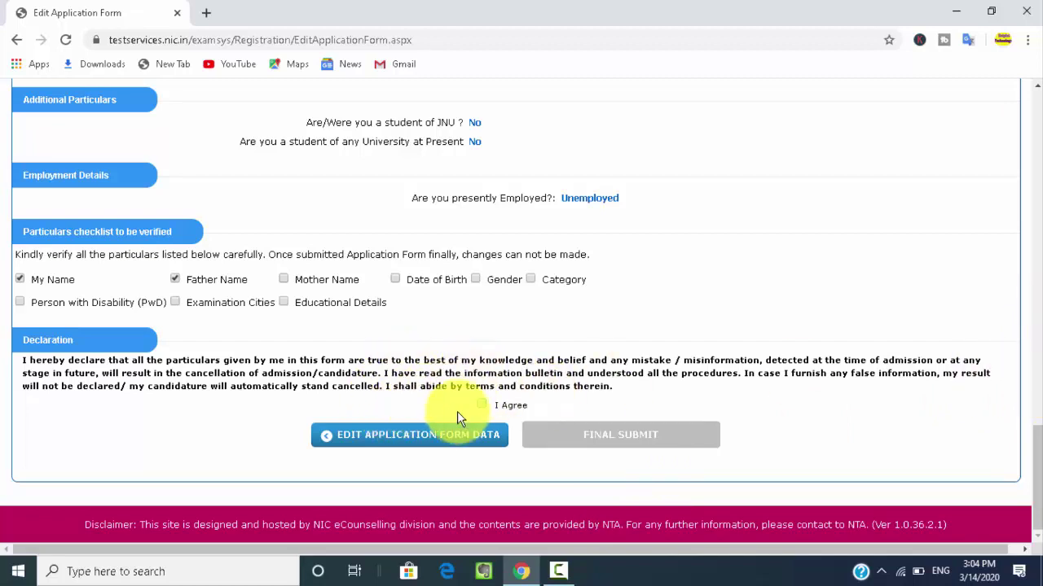
pyautogui.click(388, 404)
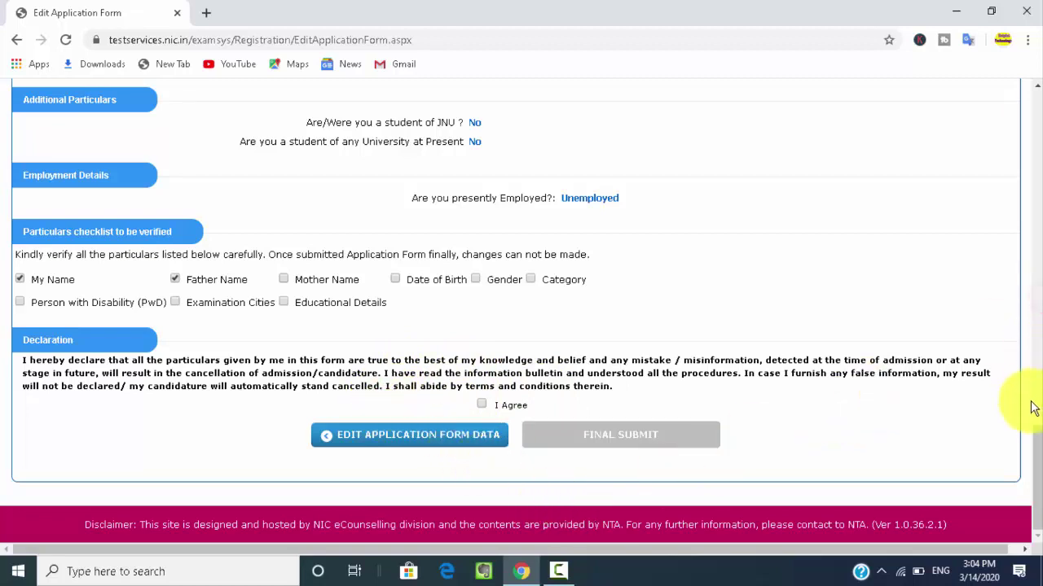
pyautogui.click(407, 345)
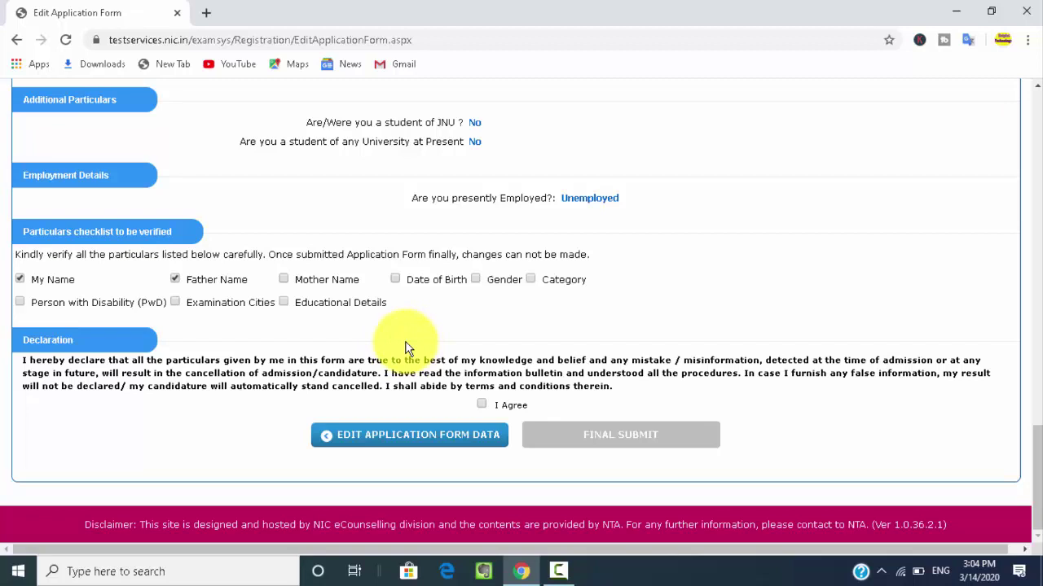
pyautogui.click(244, 189)
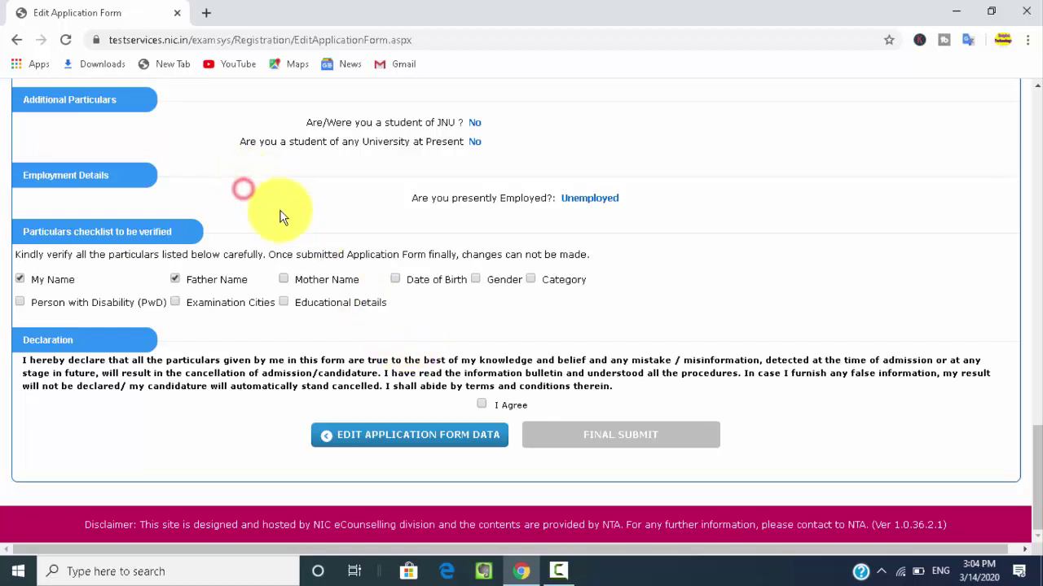
pyautogui.click(389, 345)
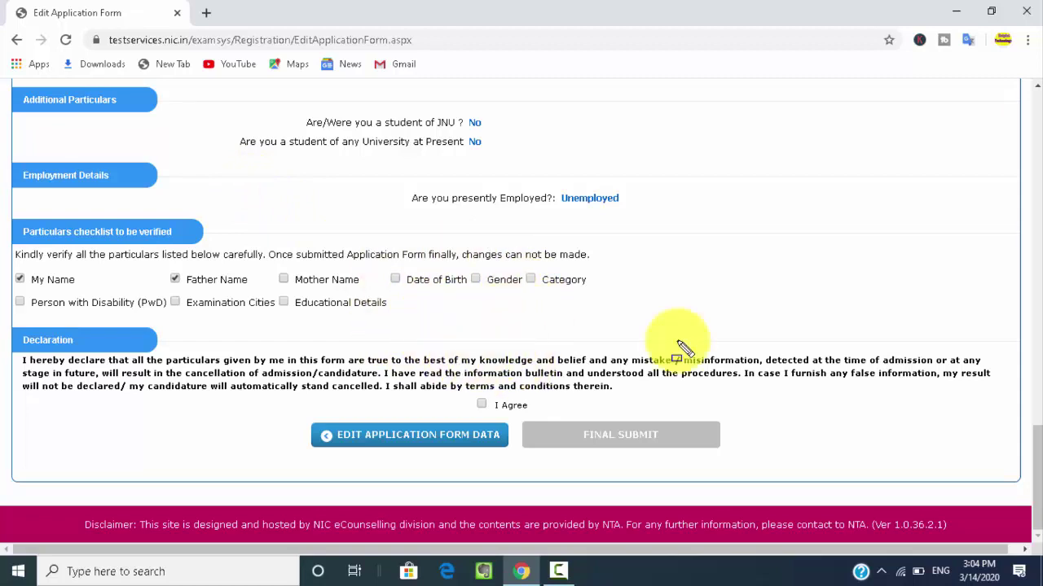
pyautogui.click(370, 326)
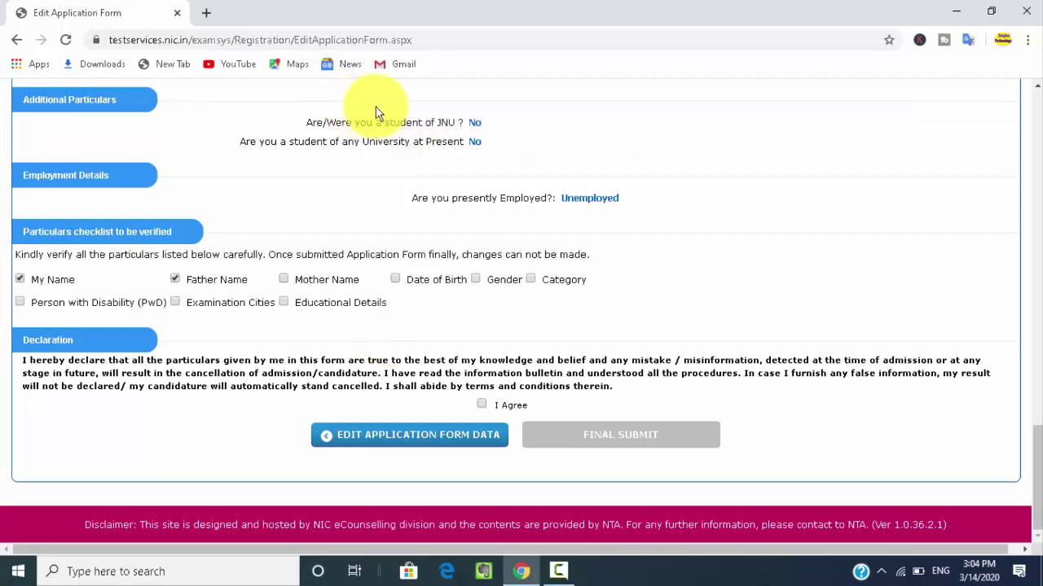
pyautogui.click(661, 128)
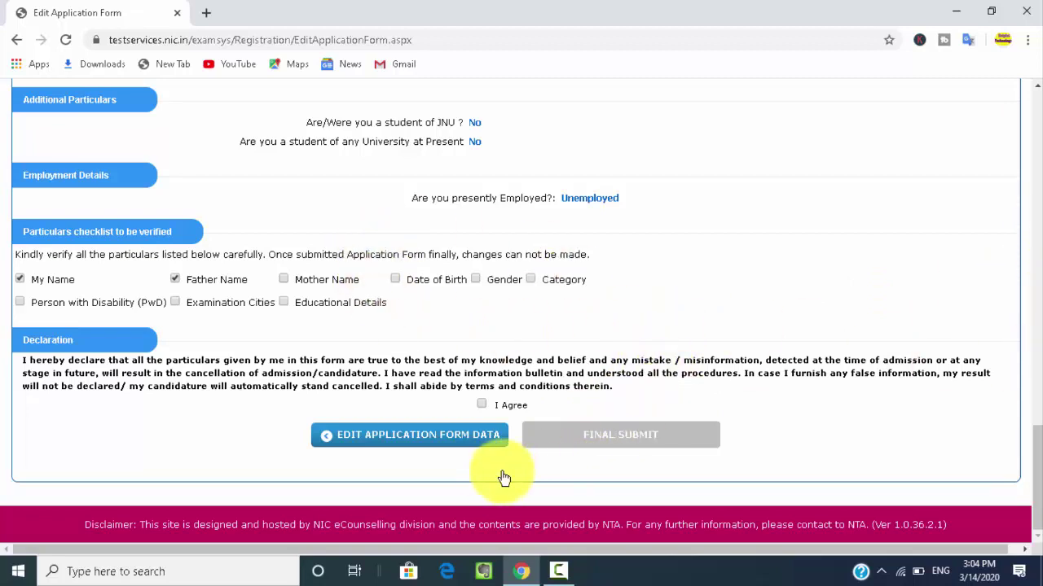
pyautogui.click(533, 463)
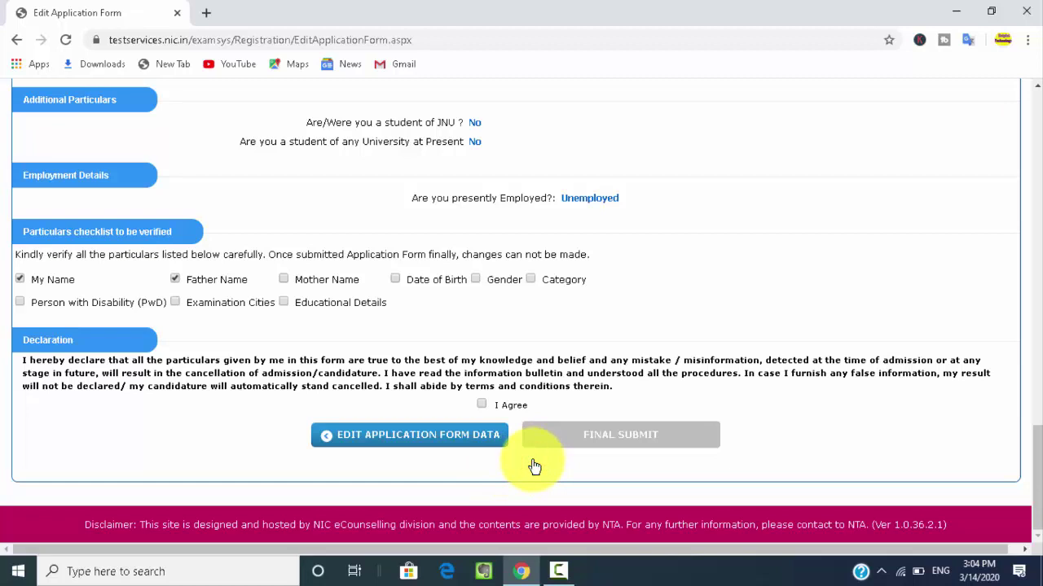